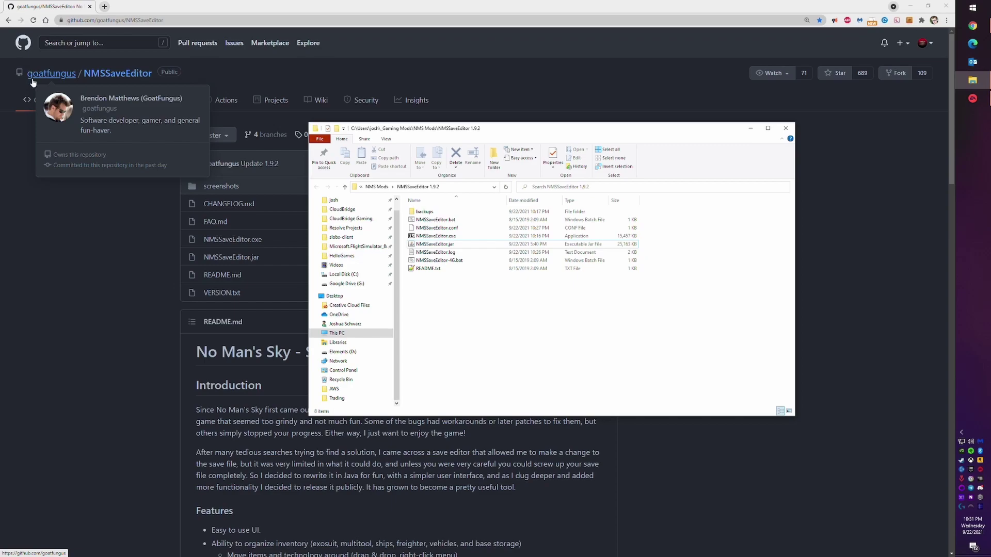
# Return to the NMSSaveEditor 1.9.2 folder in File Explorer and launch NMSSaveEditor.jar
pyautogui.click(119, 282)
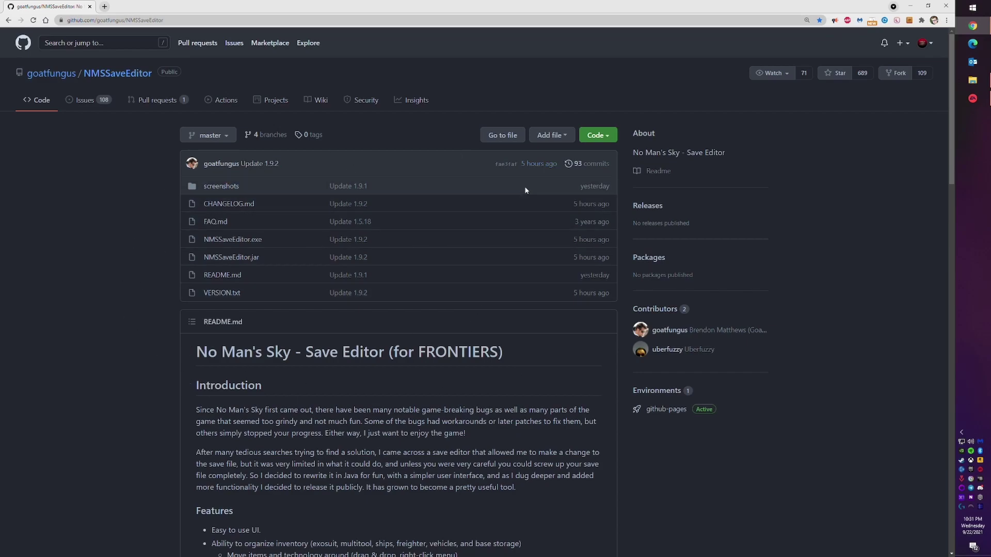
pyautogui.click(972, 80)
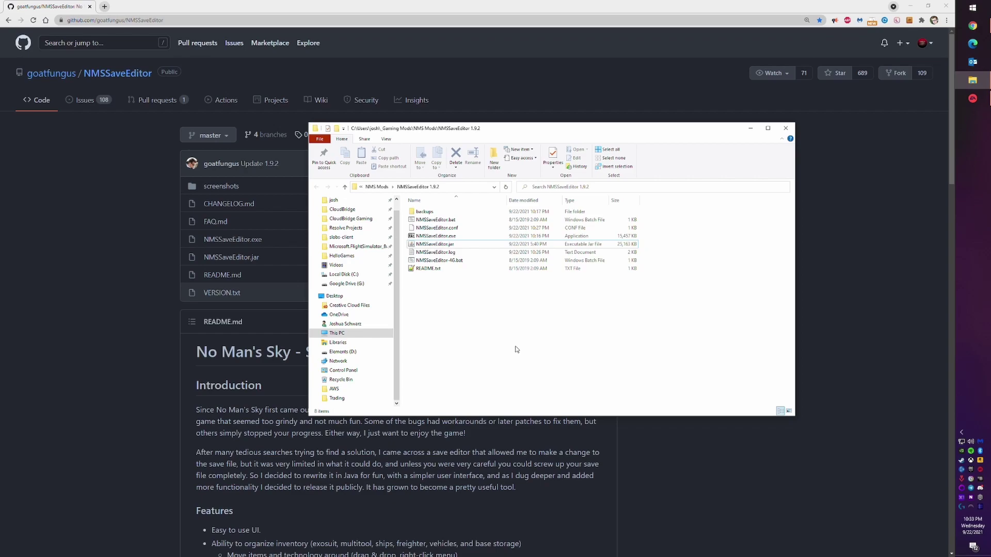
pyautogui.doubleClick(435, 244)
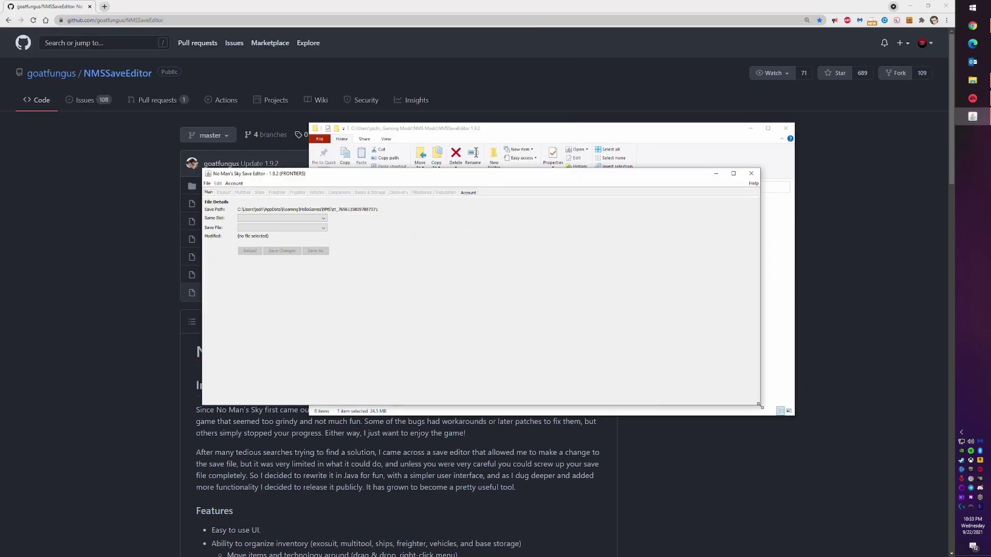
# Narrow the save editor window and load the survival game in Slot 3
pyautogui.moveTo(760, 405); pyautogui.dragTo(575, 395)
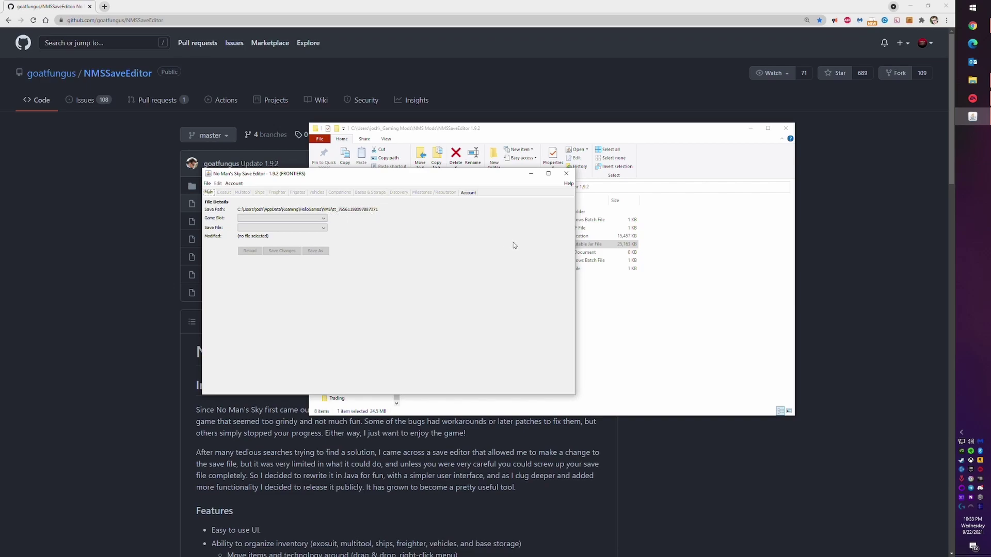
pyautogui.click(299, 219)
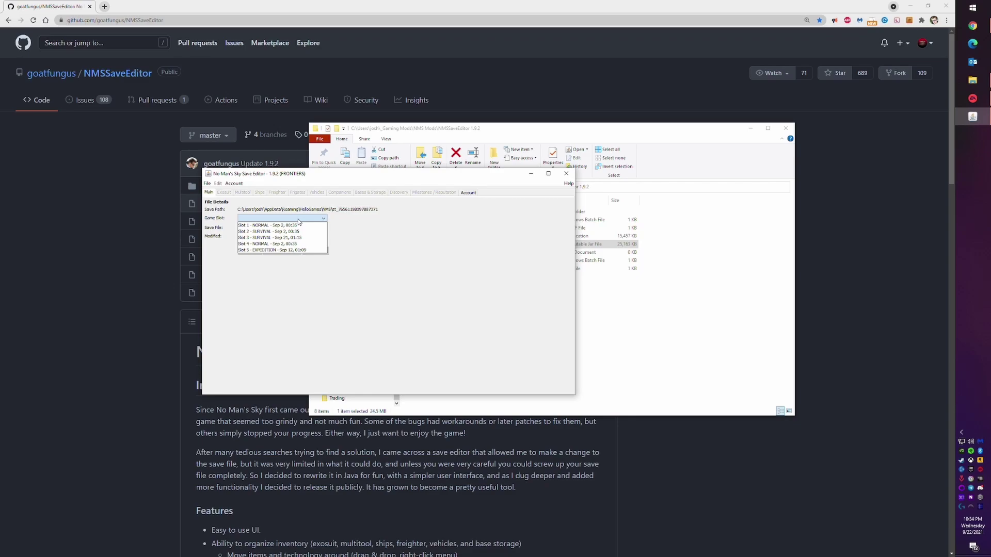
pyautogui.click(273, 238)
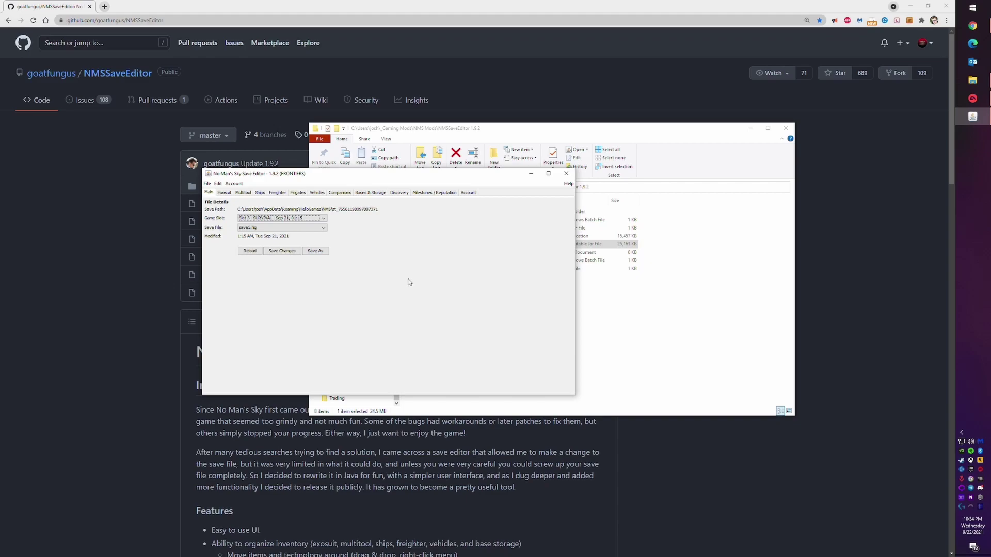
pyautogui.click(317, 253)
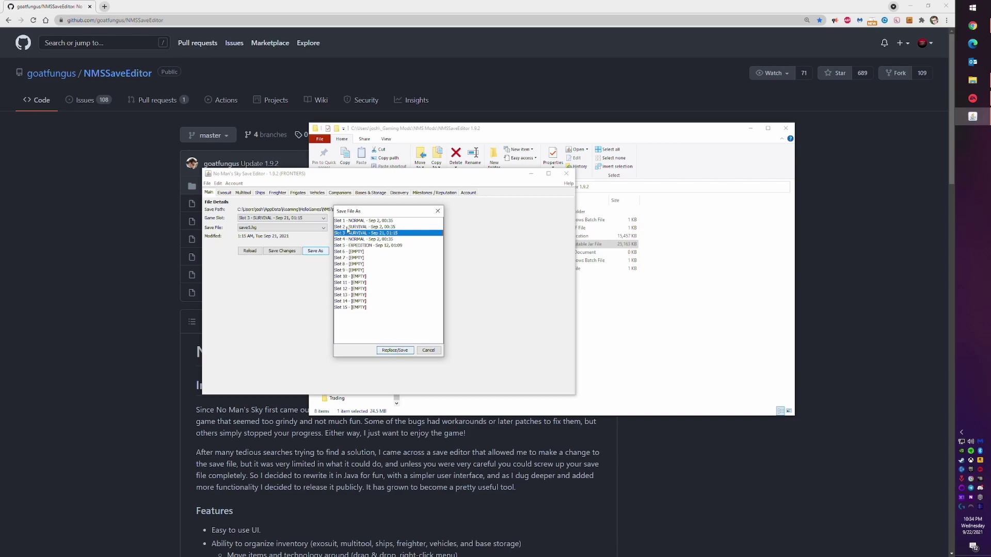
pyautogui.click(362, 253)
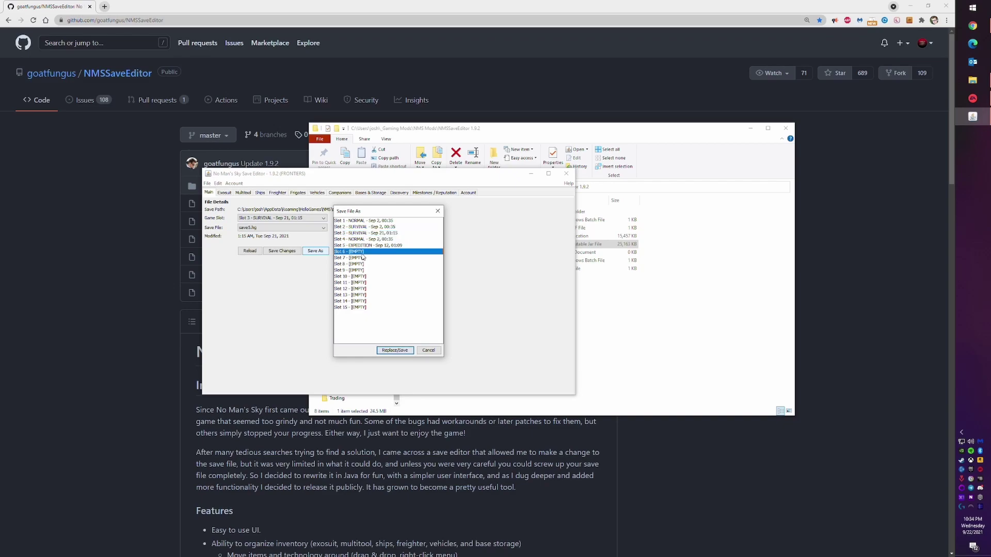
pyautogui.click(428, 352)
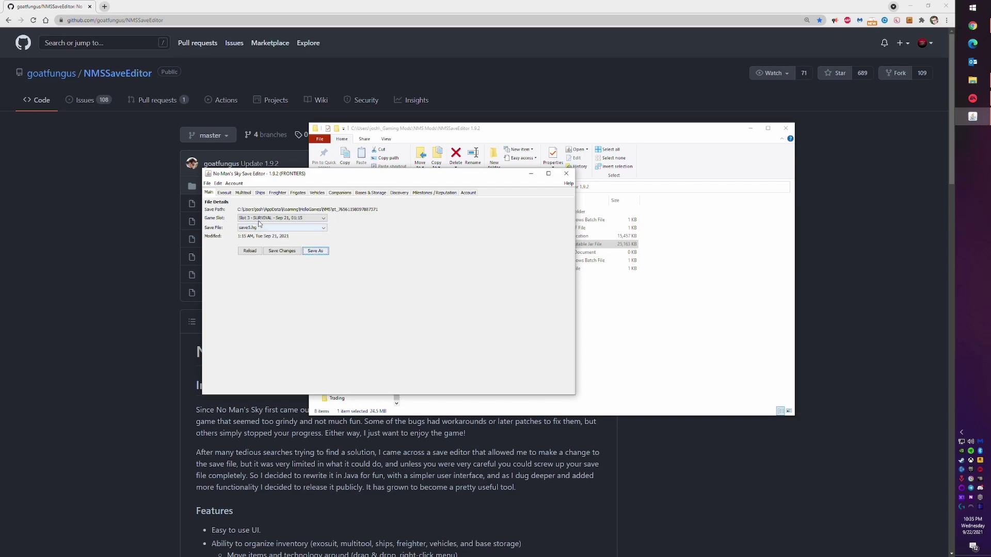
# Examine the exosuit's main stats and general inventory, including the add-item options for an empty slot
pyautogui.click(224, 193)
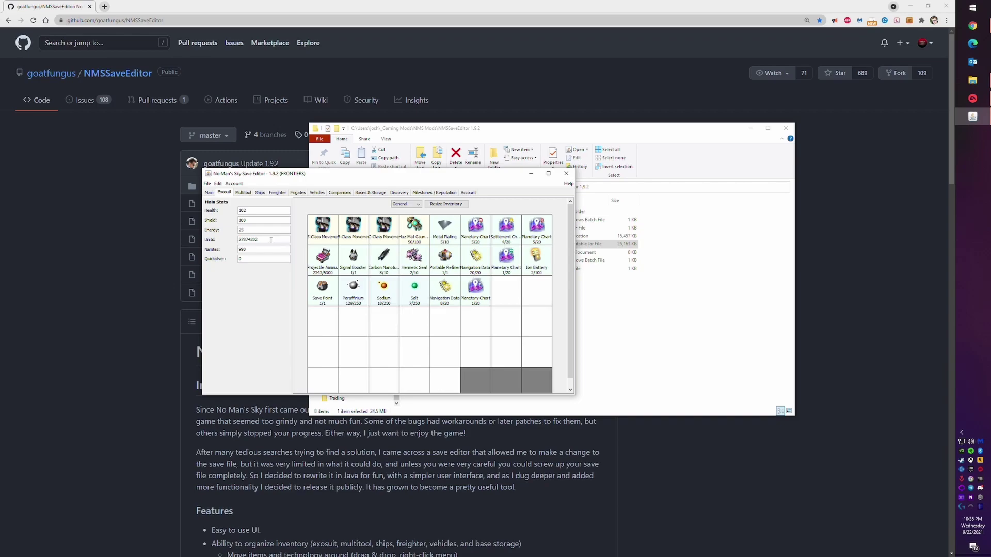
pyautogui.click(242, 250)
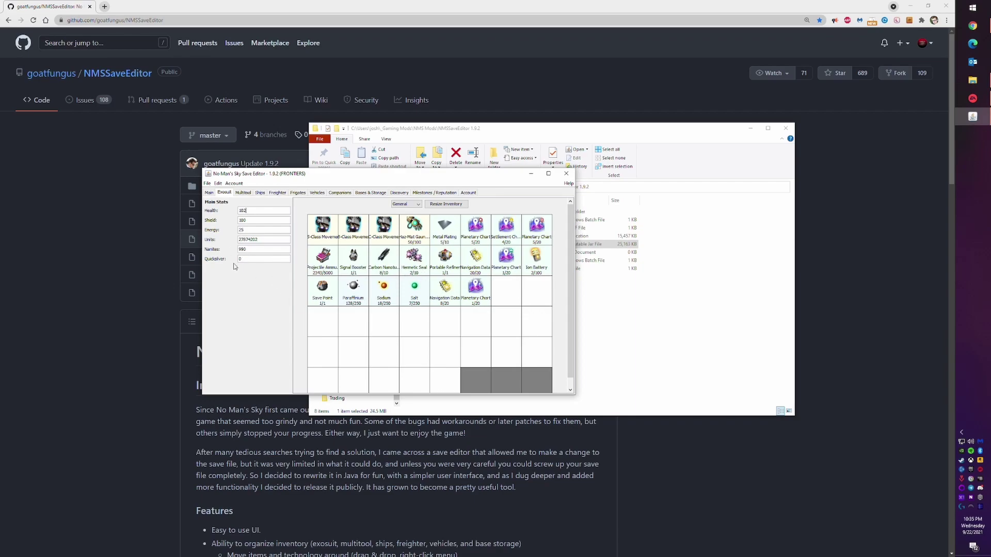
pyautogui.rightClick(501, 295)
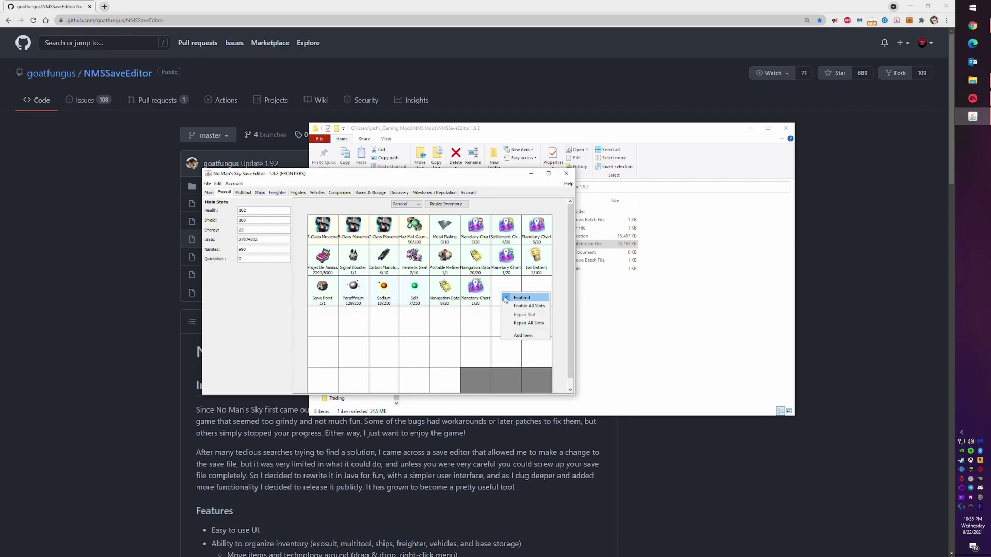
pyautogui.click(523, 335)
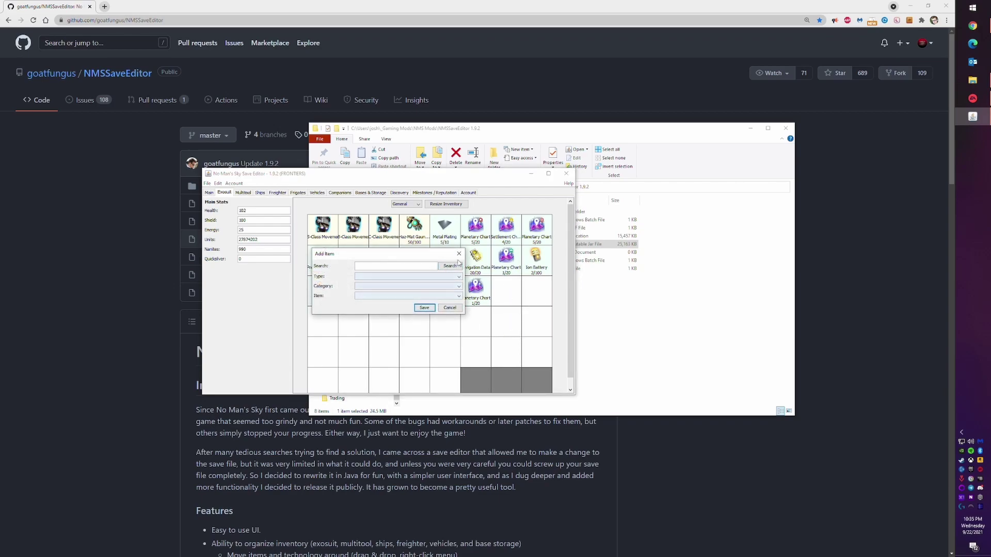
pyautogui.click(454, 307)
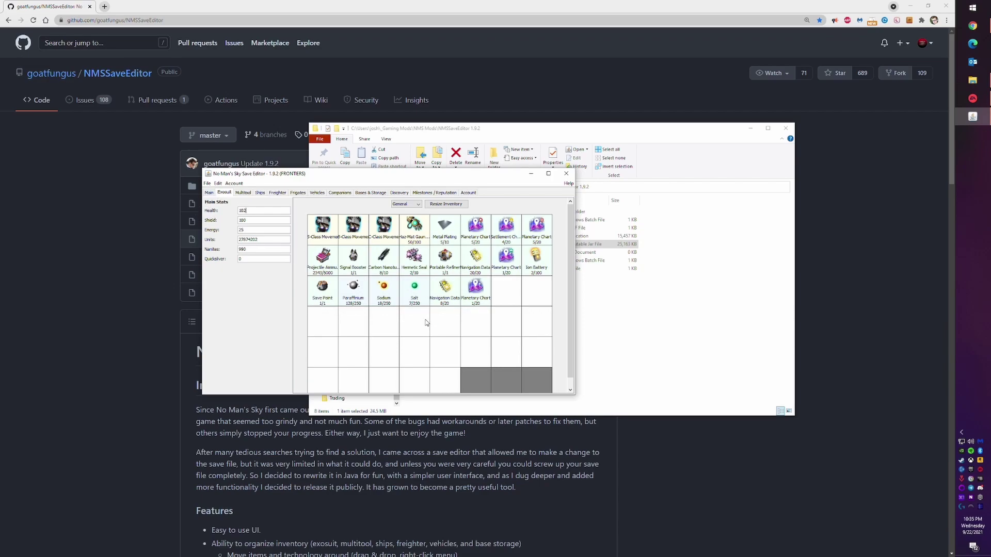
# Review the multitool's class, base stats and inventory, and check the list of available multitools
pyautogui.click(243, 193)
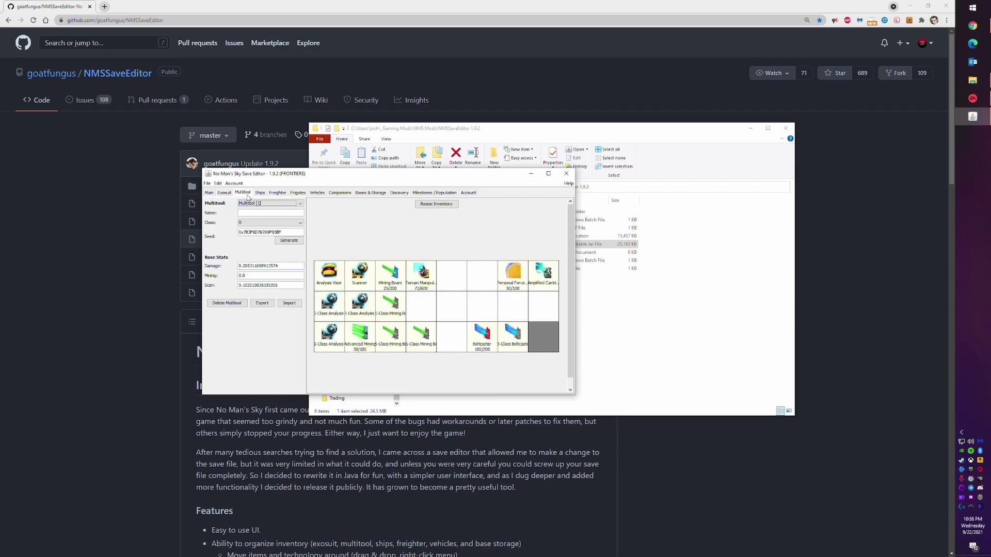
pyautogui.click(261, 206)
pyautogui.click(262, 210)
pyautogui.click(261, 204)
pyautogui.click(262, 217)
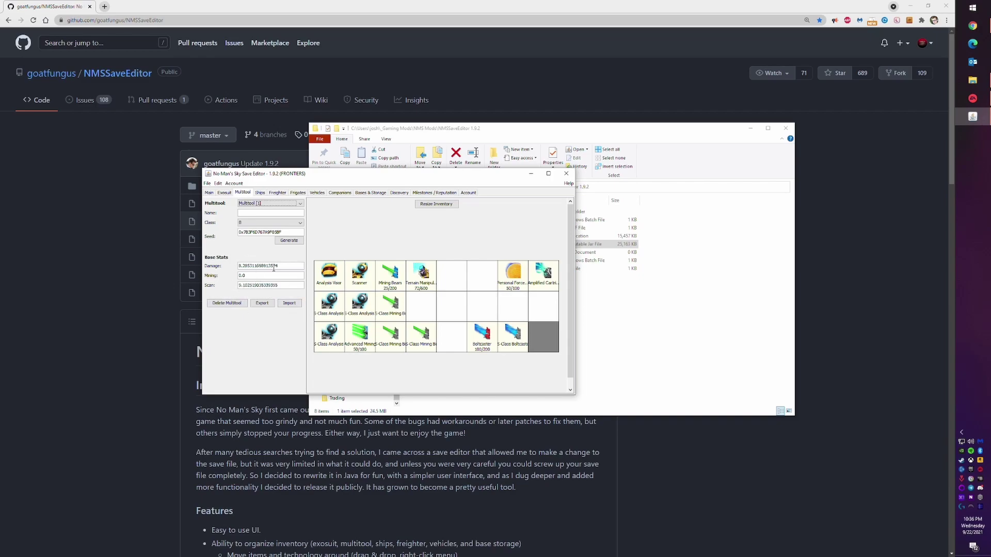
# Examine the Explorer ship's base stats and inventory, including the slot options of a disabled slot
pyautogui.click(259, 192)
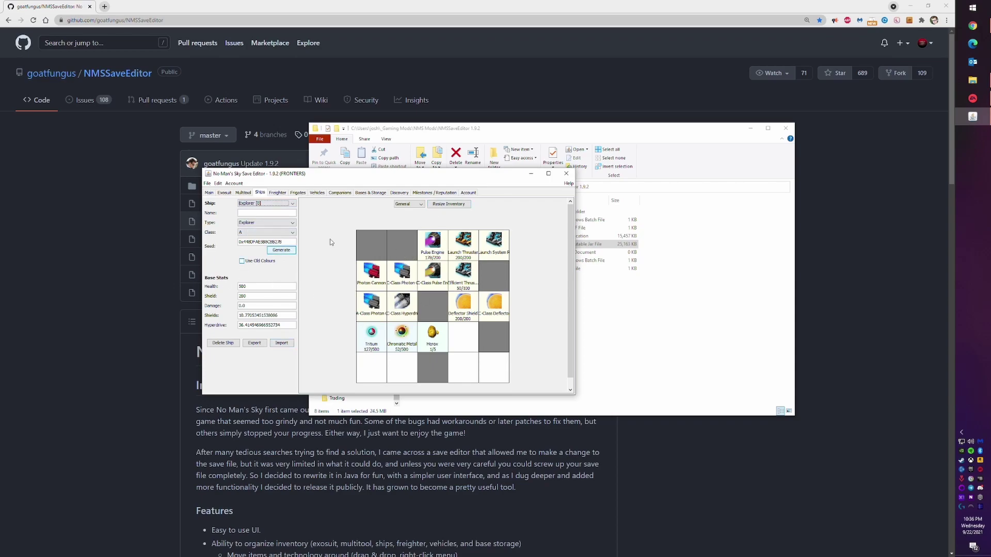
pyautogui.rightClick(409, 236)
pyautogui.click(389, 220)
# Look through the save's freighter, frigate, vehicle and companion data
pyautogui.click(277, 192)
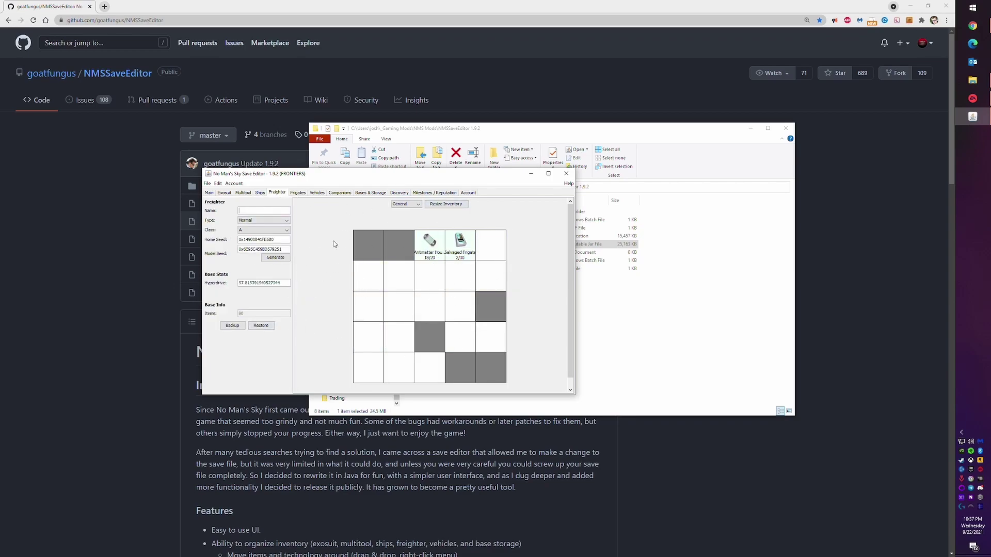
pyautogui.click(298, 193)
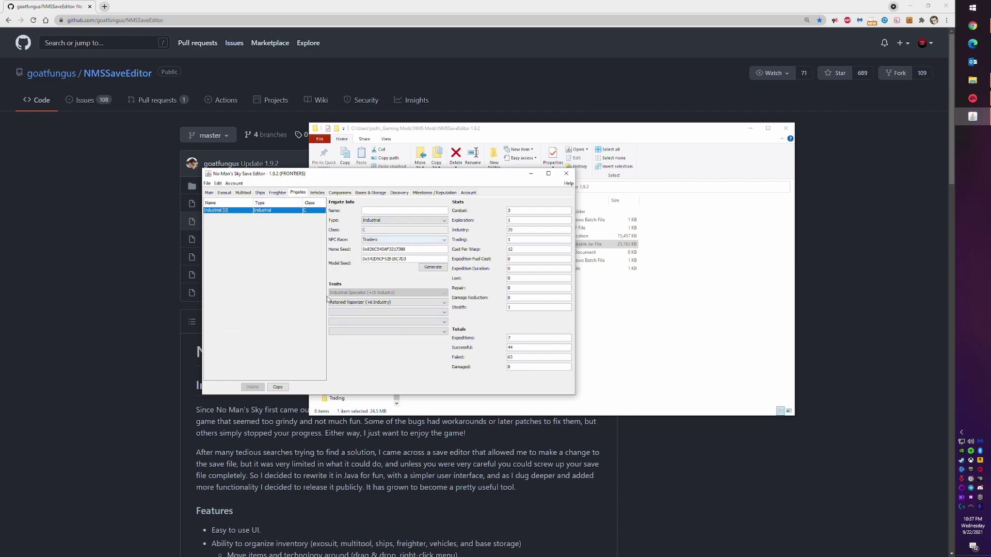
pyautogui.click(318, 193)
pyautogui.click(338, 194)
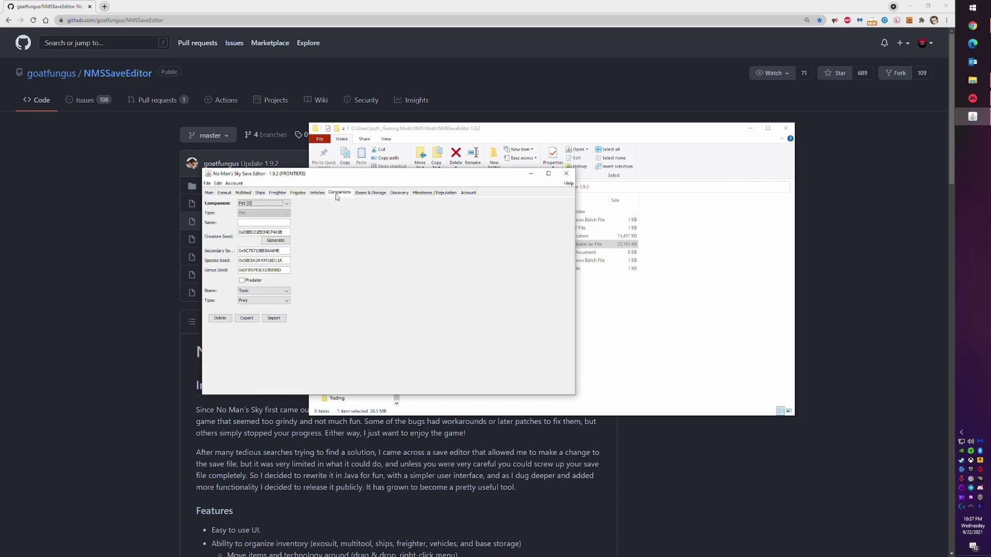
# Look through the bases and storage, discovery, milestones and reputation, and account reward data
pyautogui.click(369, 194)
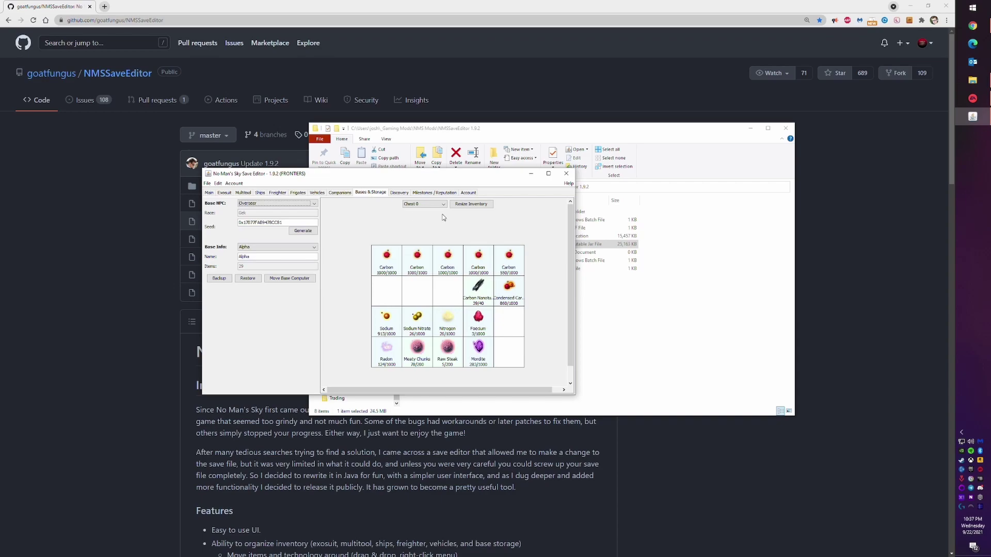
pyautogui.click(400, 194)
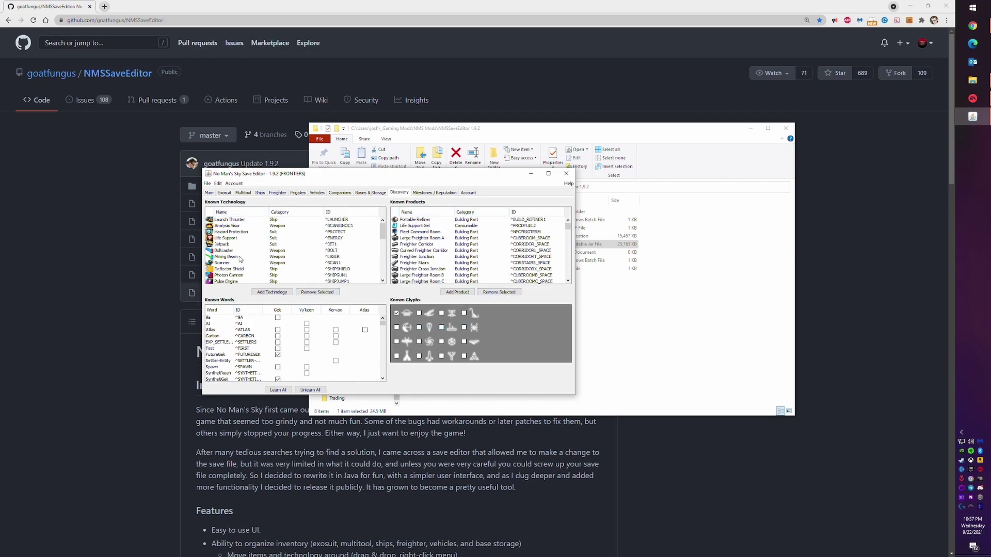
pyautogui.click(435, 192)
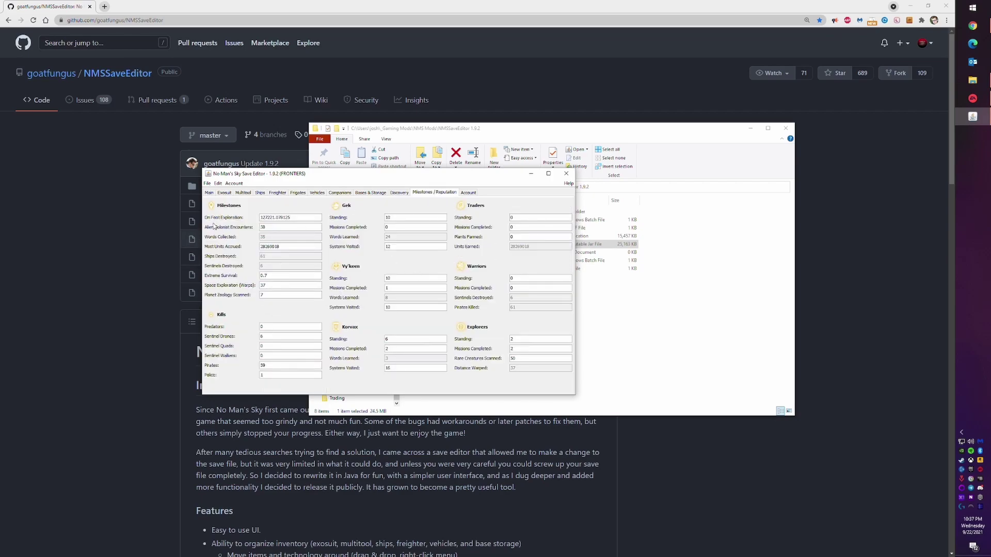
pyautogui.click(471, 192)
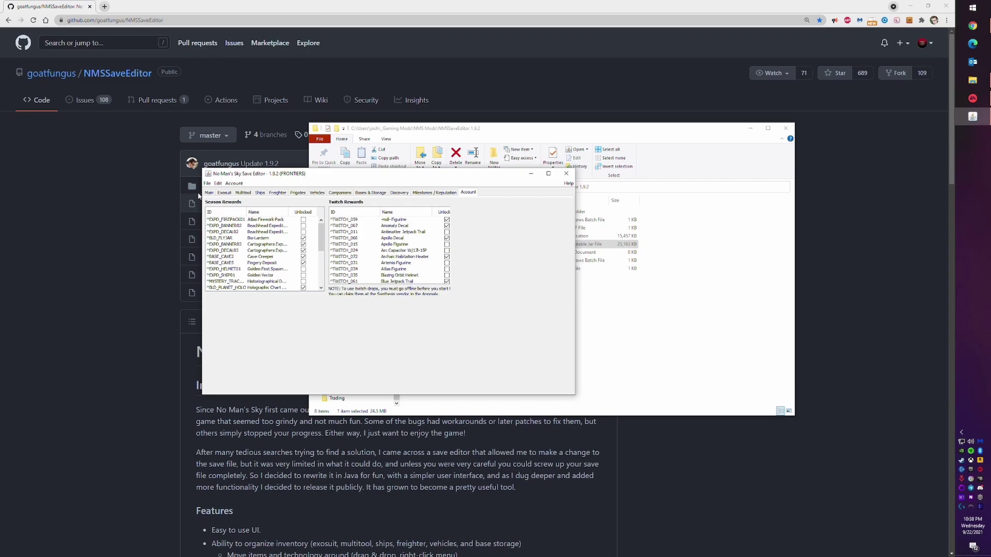
# Open the loaded save's raw JSON for viewing and move the JSON editor clear of the main editor's file details
pyautogui.click(209, 193)
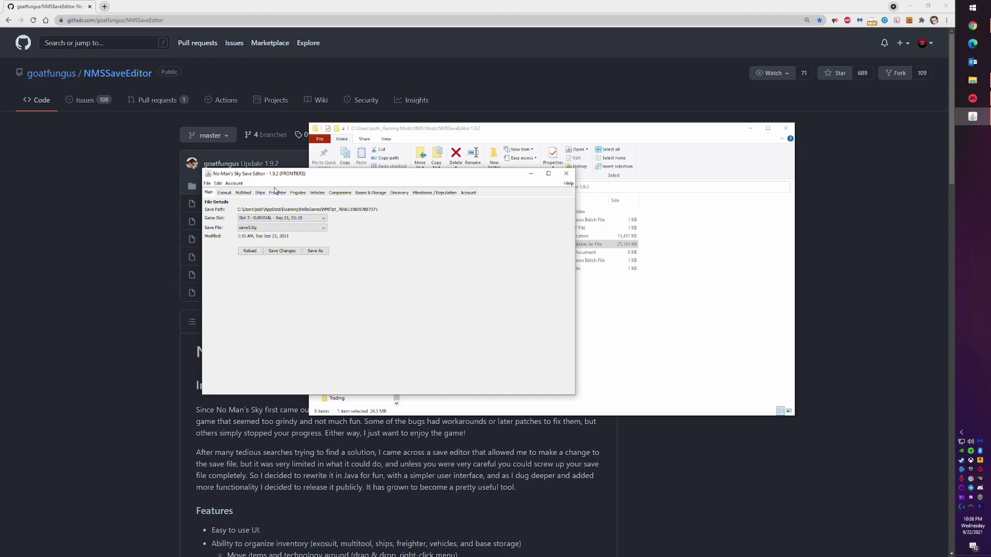
pyautogui.click(208, 183)
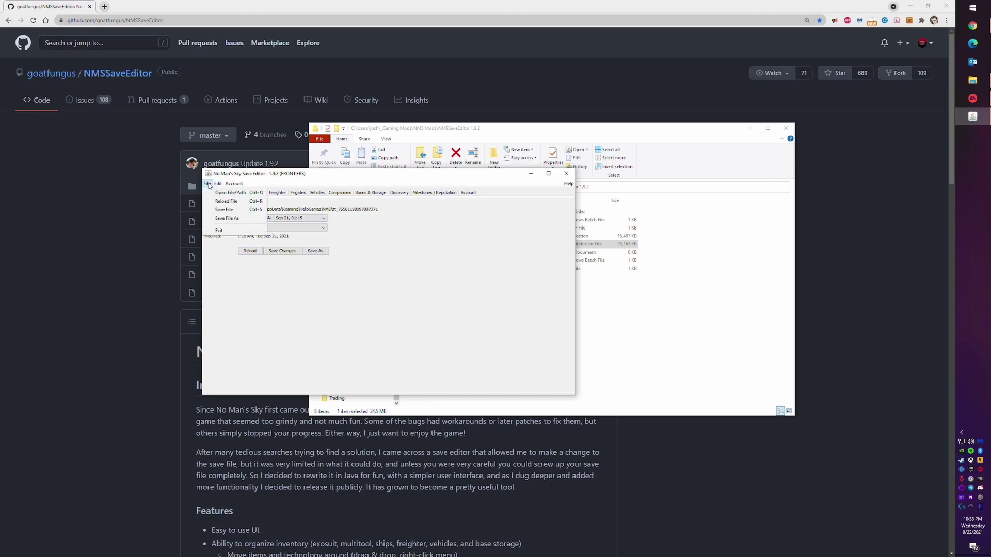
pyautogui.moveTo(217, 184)
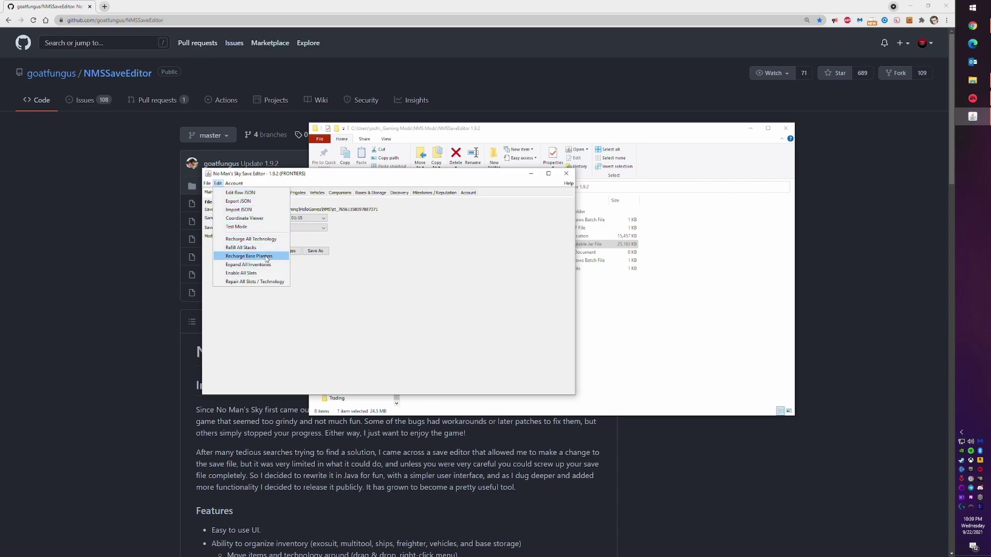
pyautogui.click(240, 192)
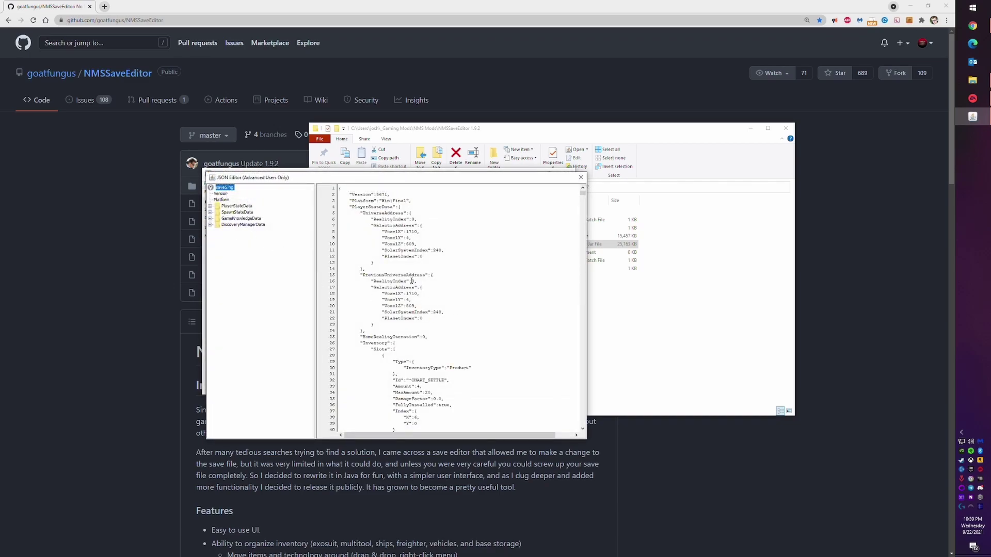
pyautogui.moveTo(326, 179); pyautogui.dragTo(380, 214)
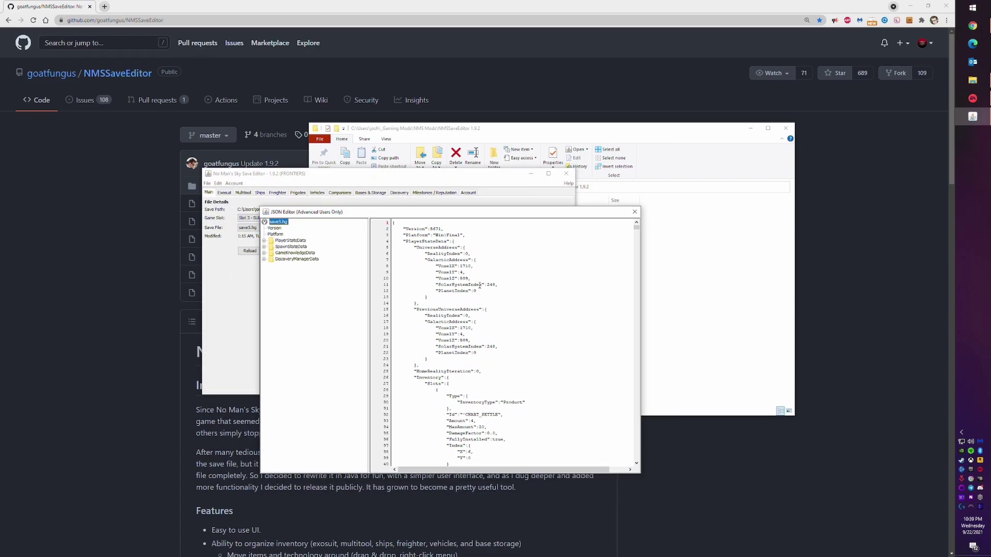